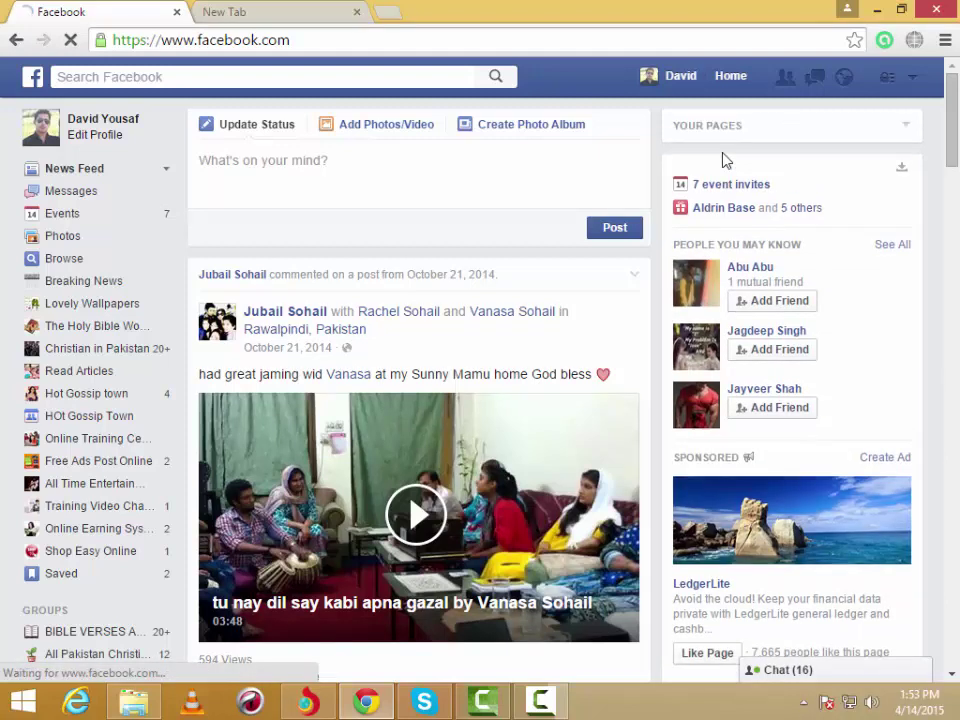
Step: Open the account's privacy settings and minimize the chat window that covers them
left_click(913, 79)
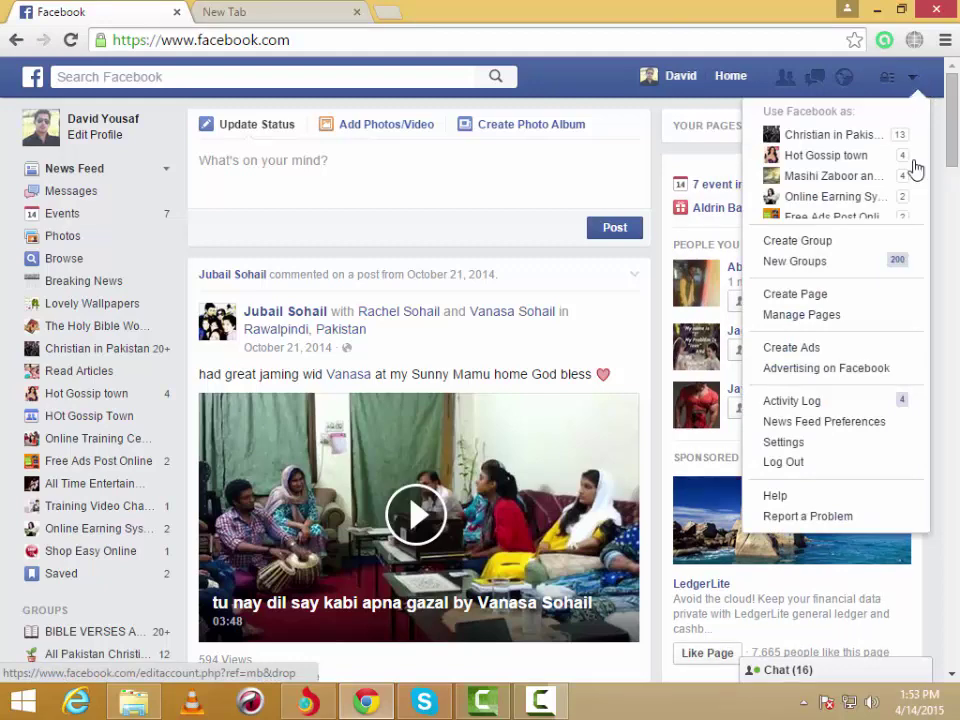
left_click(783, 446)
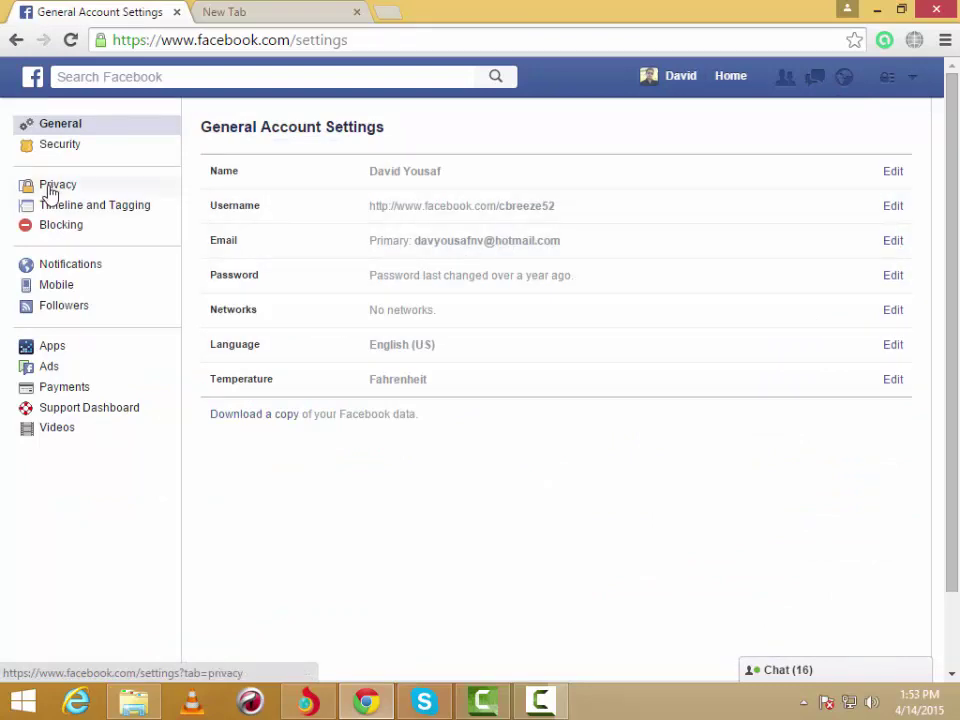
left_click(52, 188)
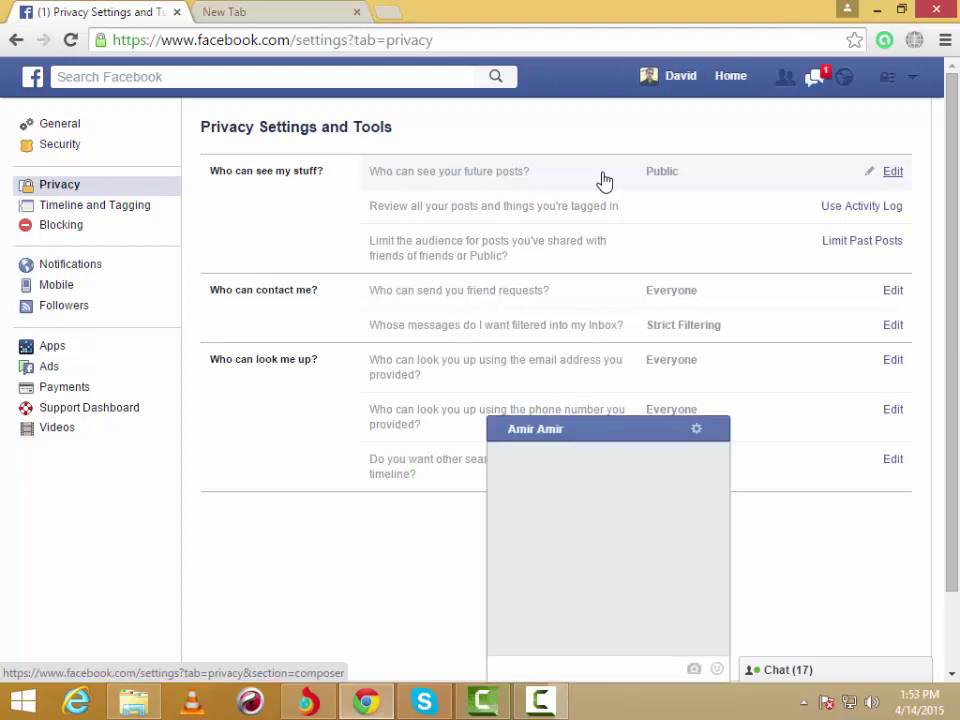
left_click(607, 432)
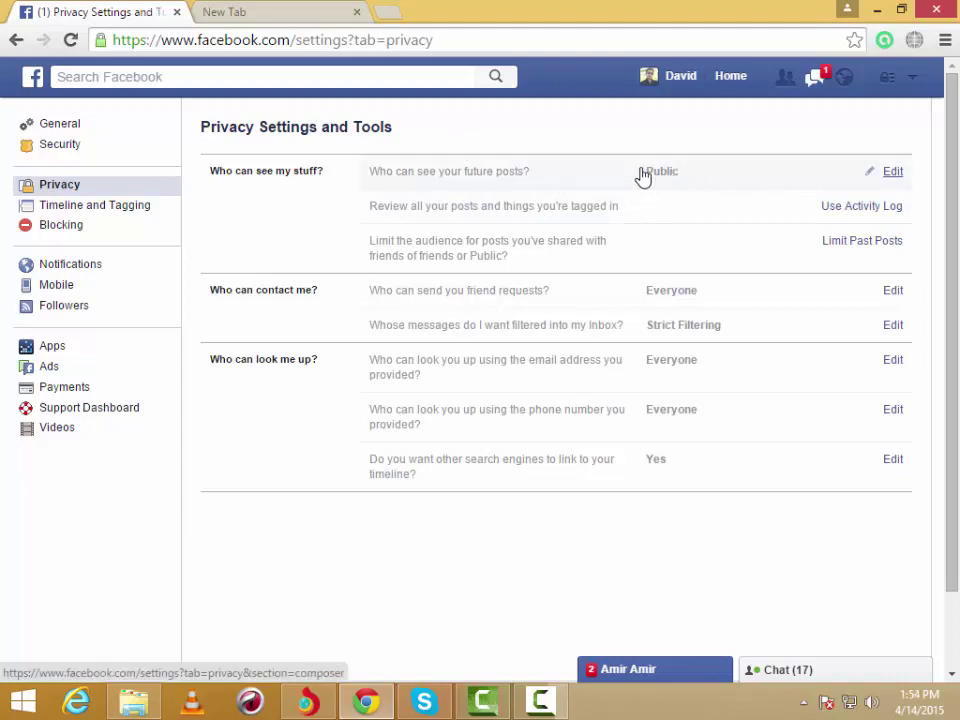
Step: Open the setting for who can see future posts and highlight its explanatory paragraph
left_click(893, 174)
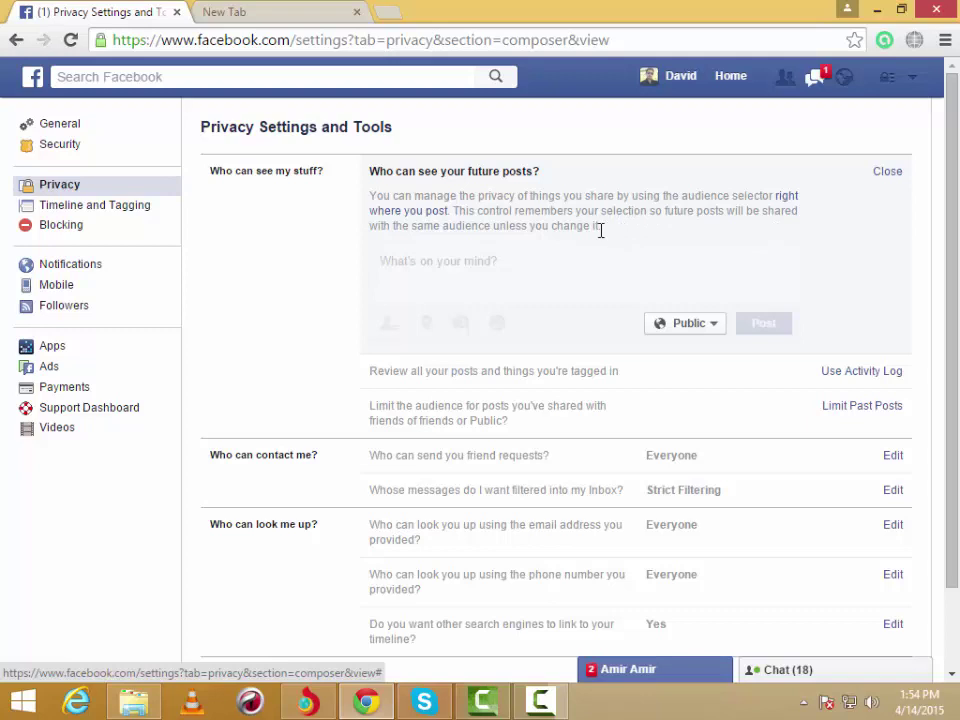
left_click_drag(601, 228, 367, 191)
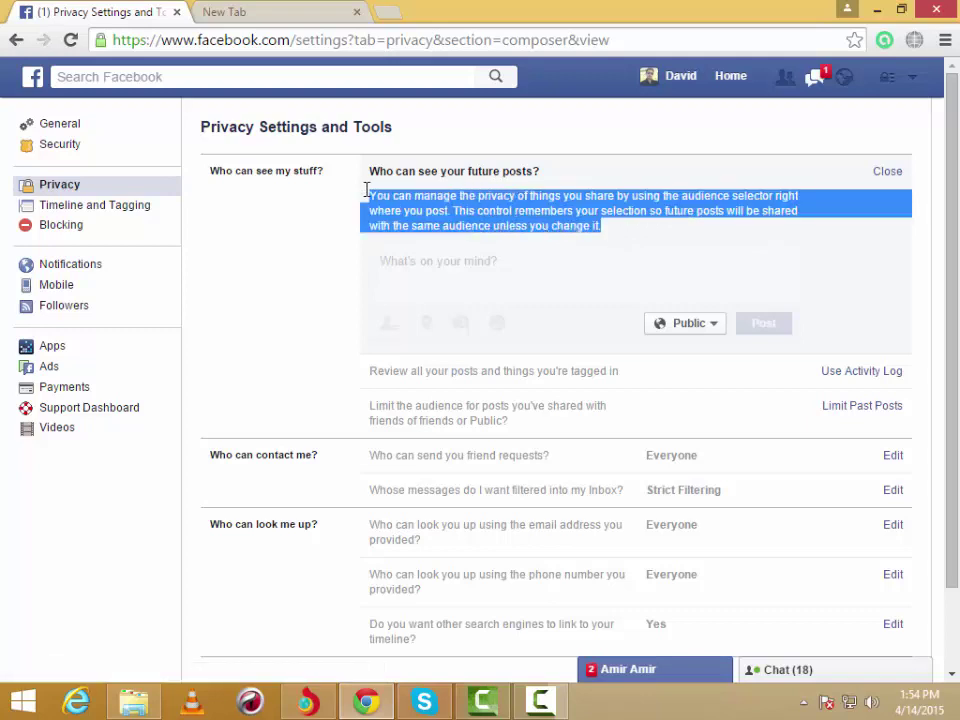
left_click(619, 243)
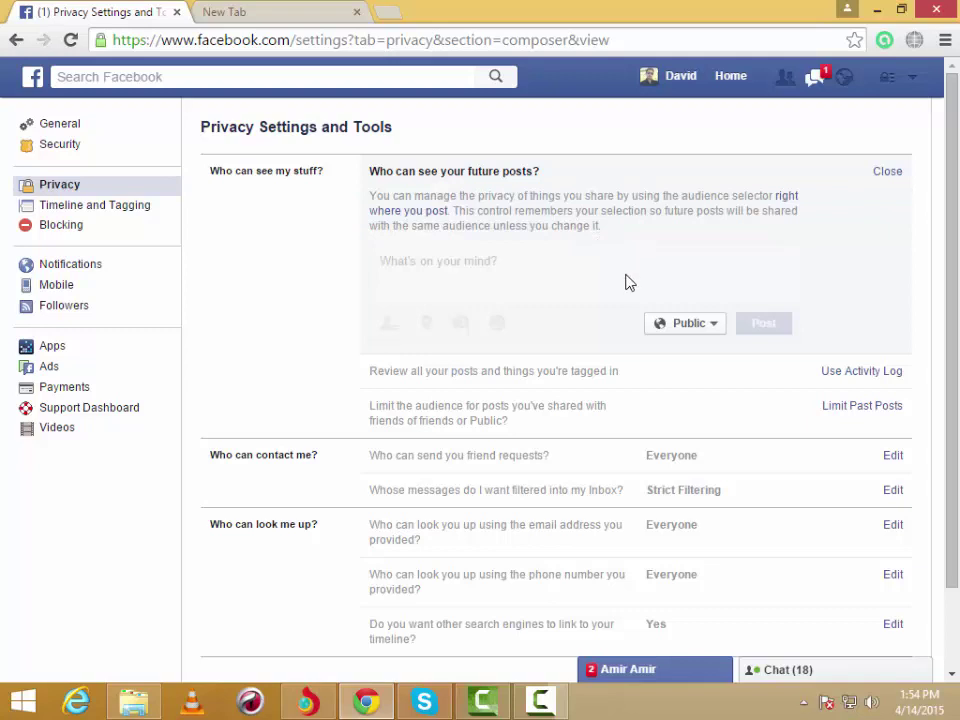
Step: Set the audience for future posts to Only Me
left_click(716, 328)
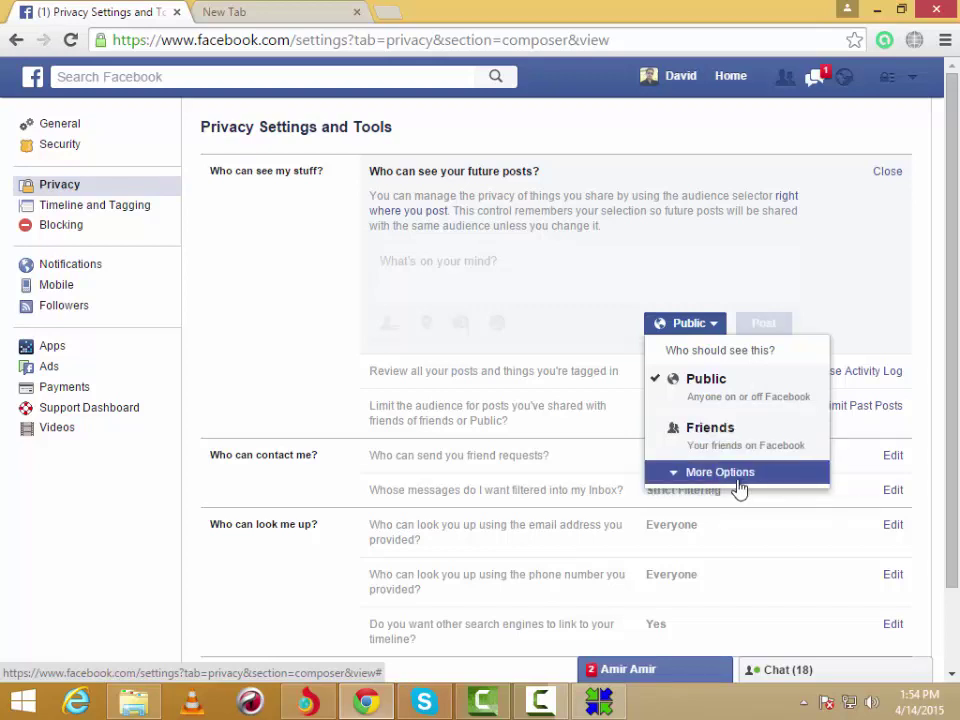
left_click(731, 478)
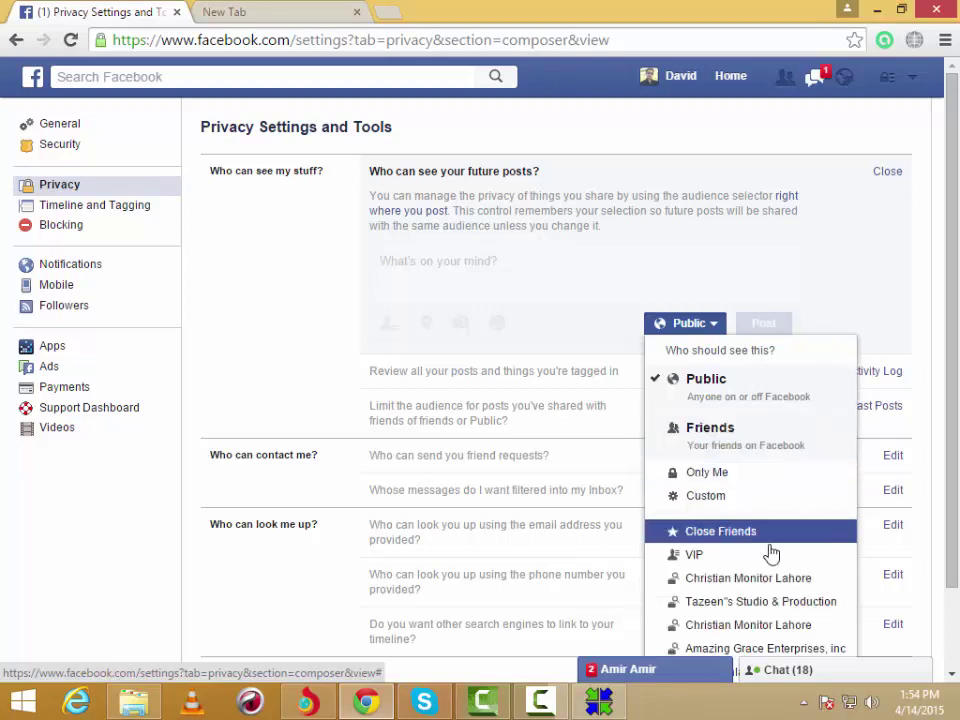
left_click(727, 484)
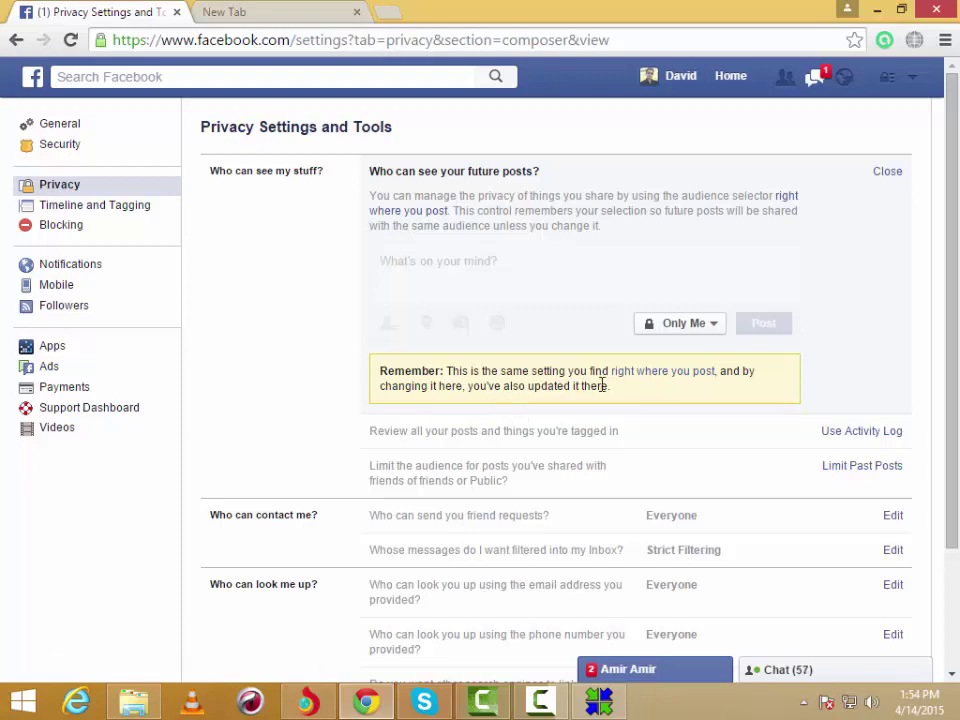
Step: Follow the reminder's link to the status composer and set the post audience there to Public
left_click(647, 374)
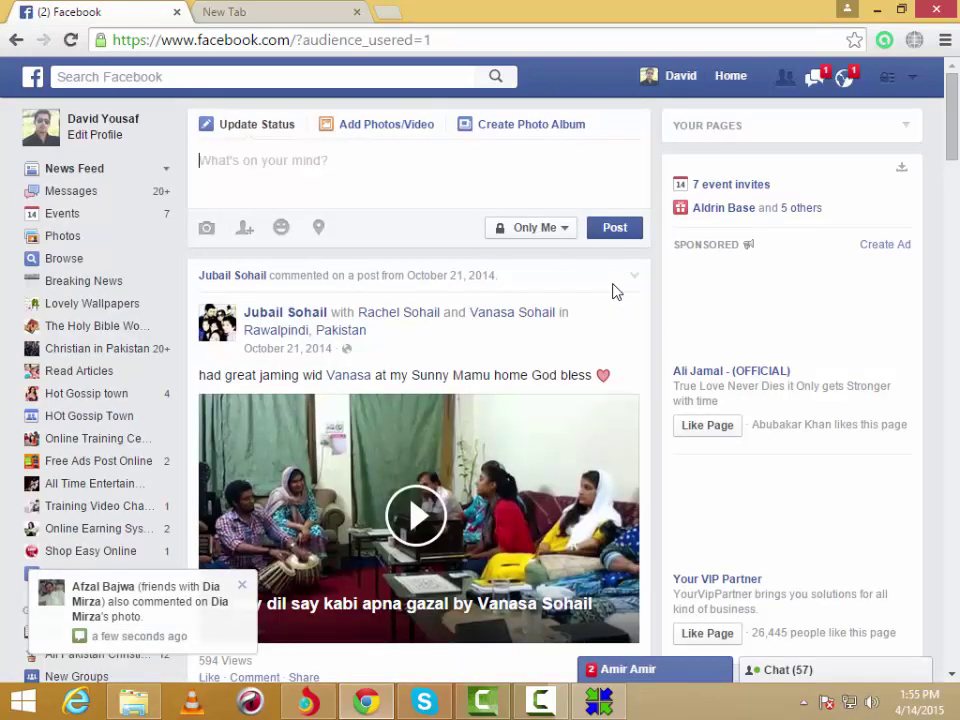
left_click(563, 229)
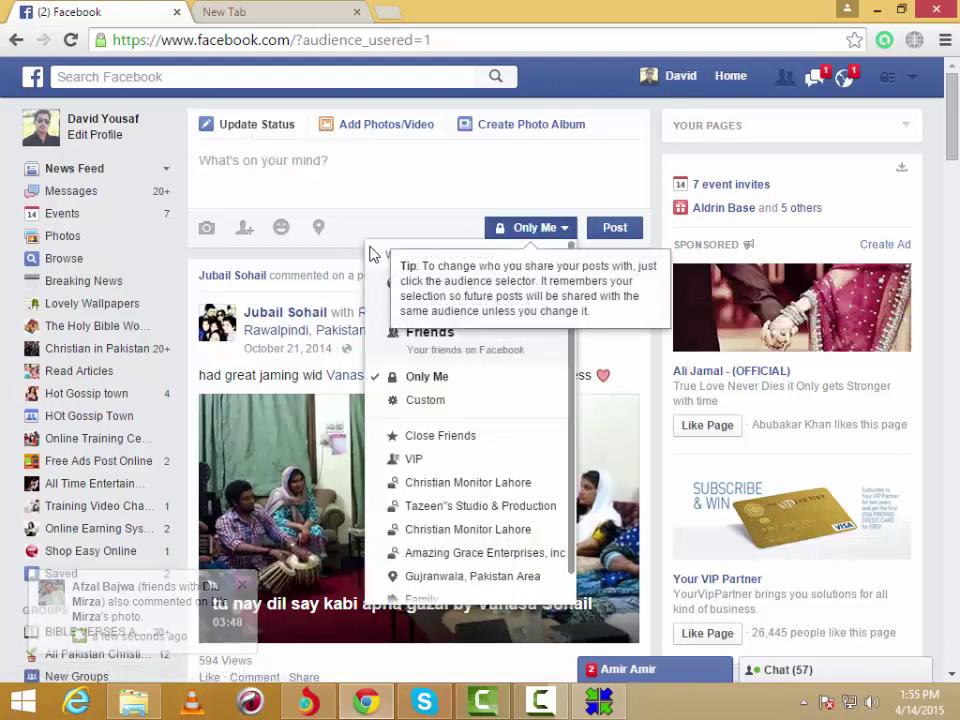
left_click(554, 230)
left_click(552, 236)
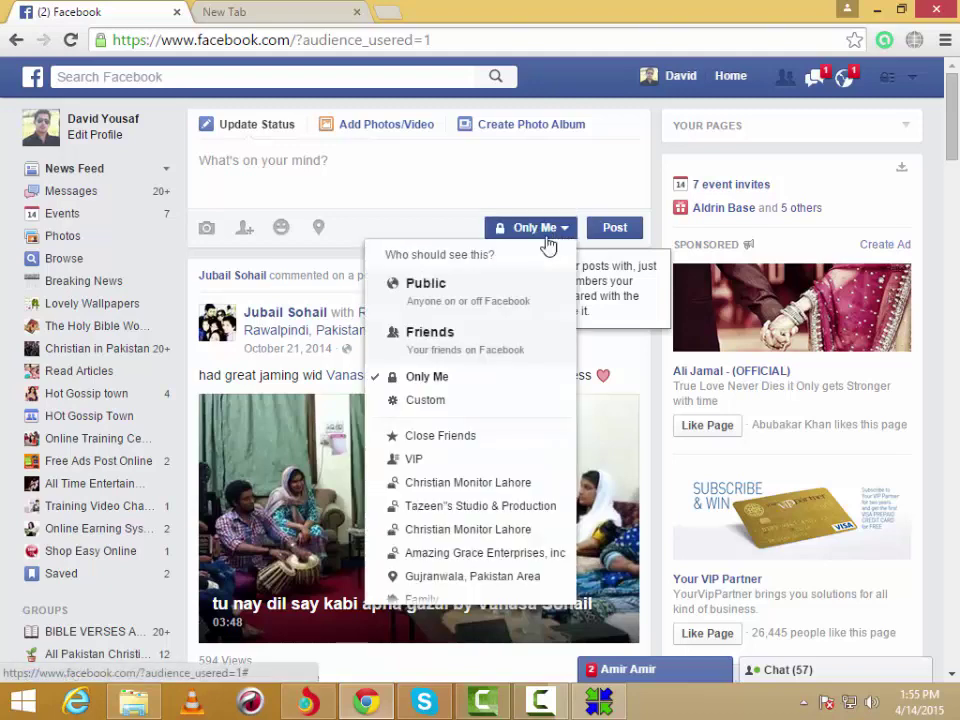
left_click(439, 296)
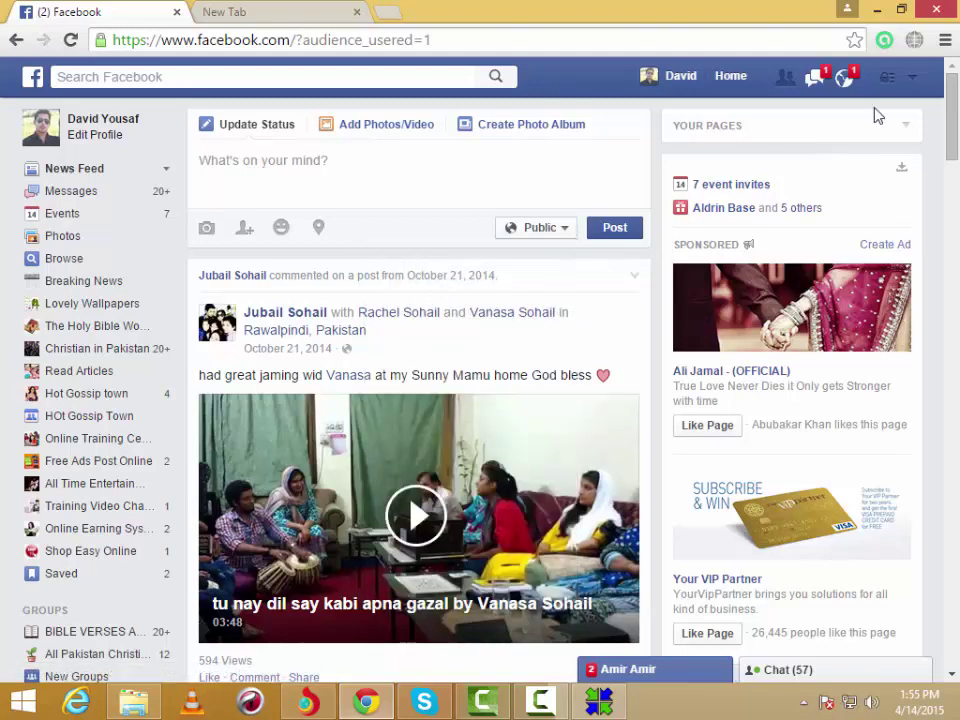
Step: Return to the account's privacy settings and change the future posts audience to Only Me
left_click(912, 77)
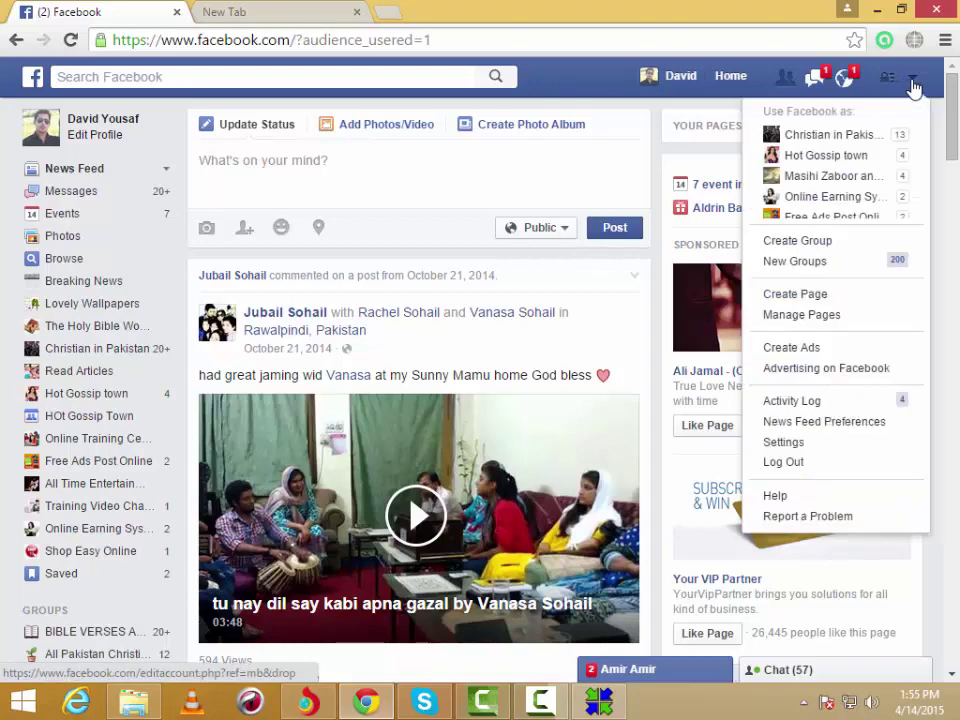
left_click(790, 441)
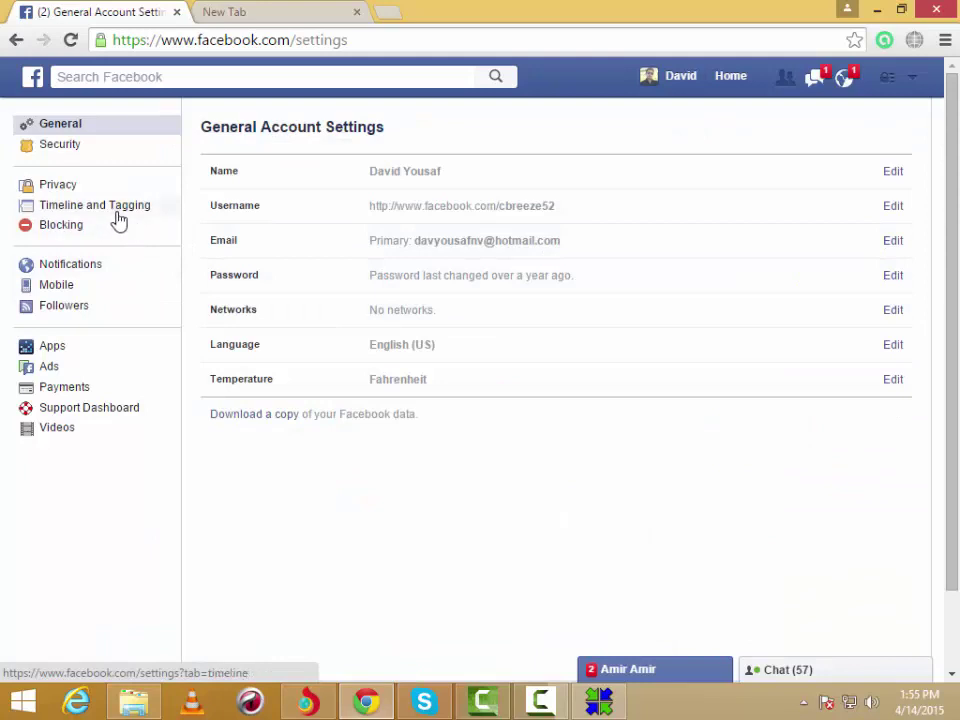
left_click(60, 188)
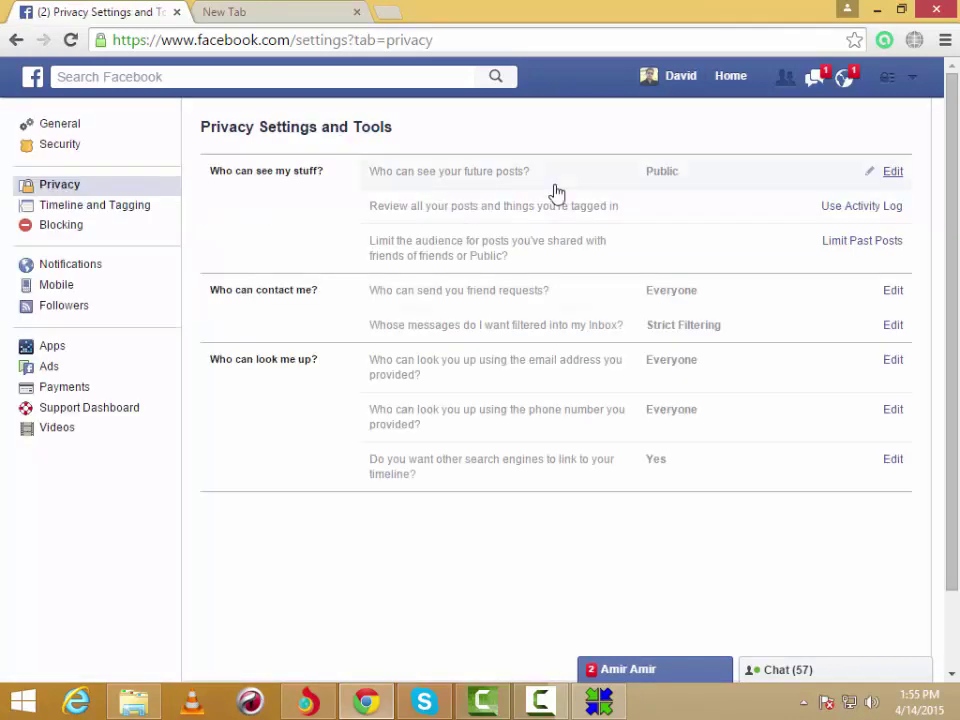
left_click(884, 176)
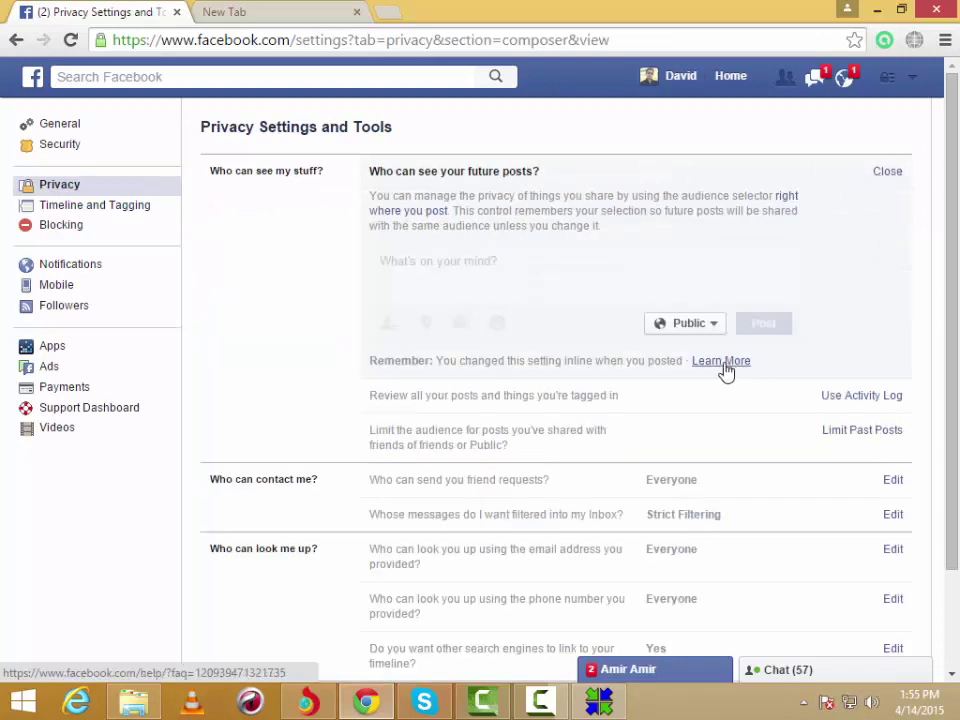
left_click(716, 328)
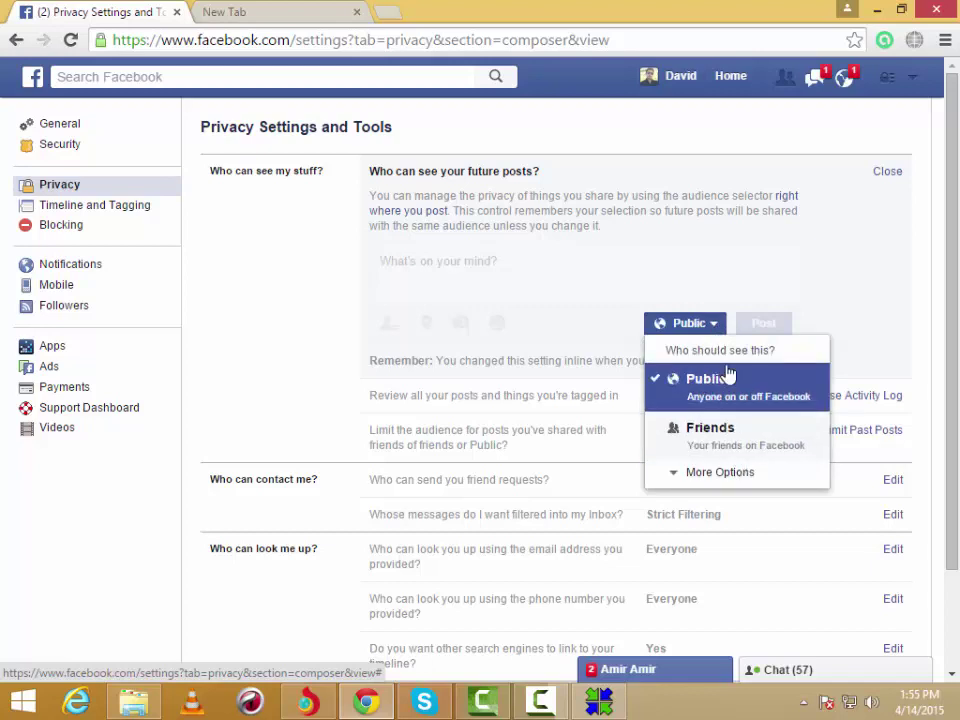
left_click(744, 472)
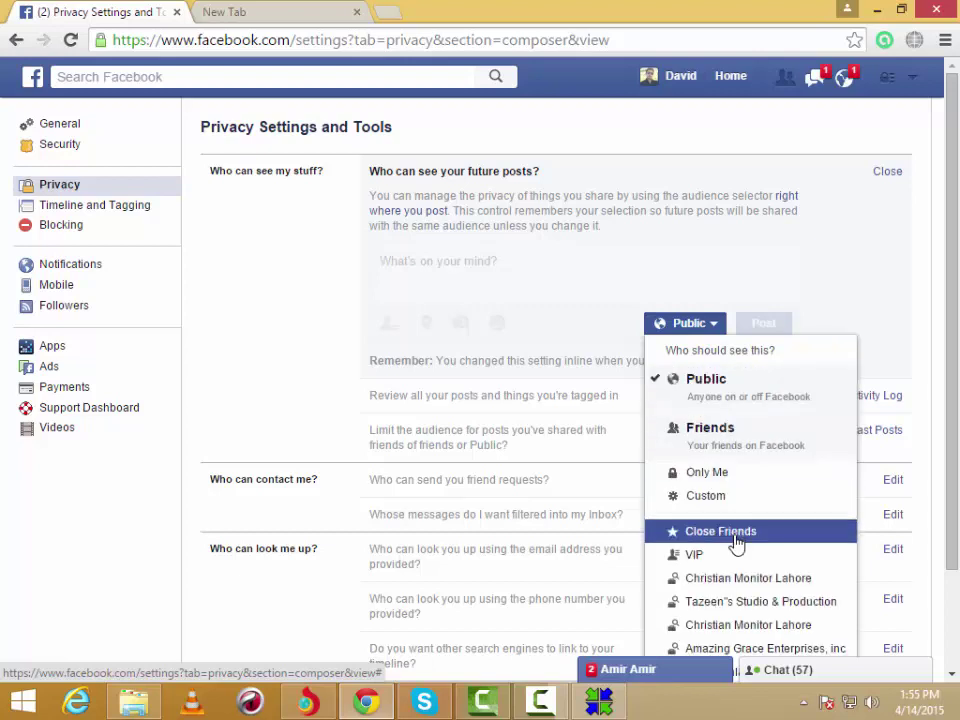
left_click(716, 478)
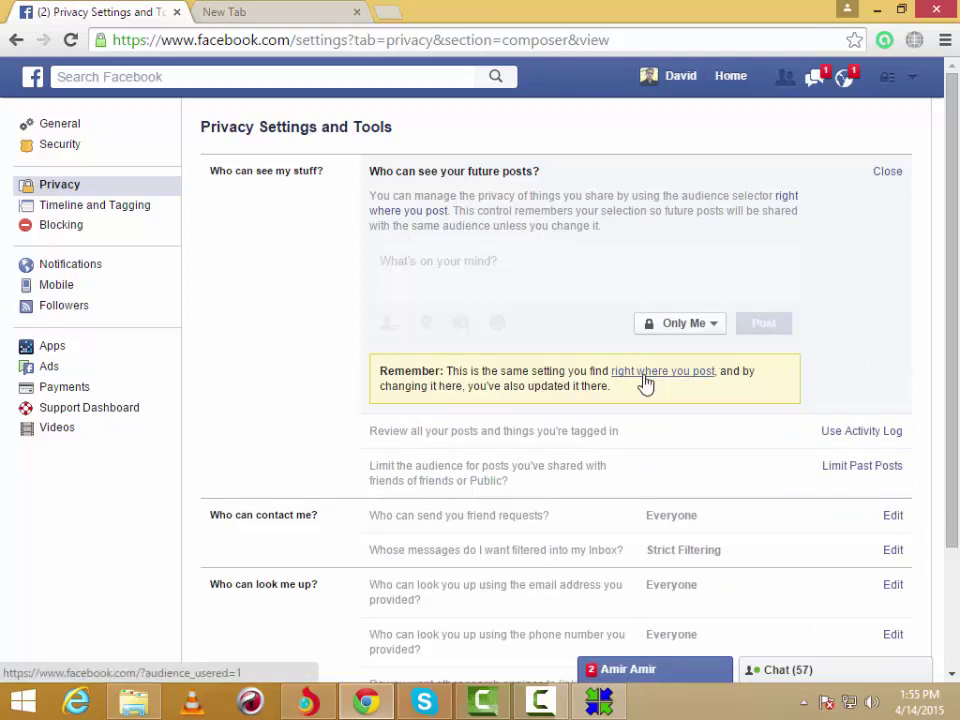
Step: Examine the Custom privacy fields for sharing and not sharing future posts, and cancel without saving
left_click(714, 322)
left_click(733, 496)
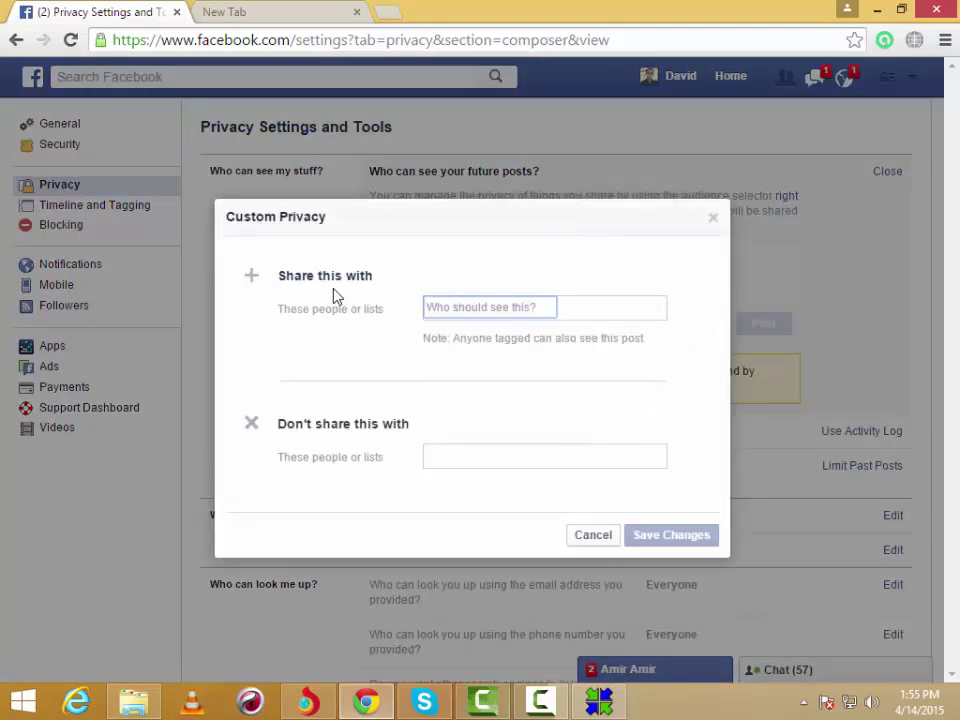
left_click(477, 302)
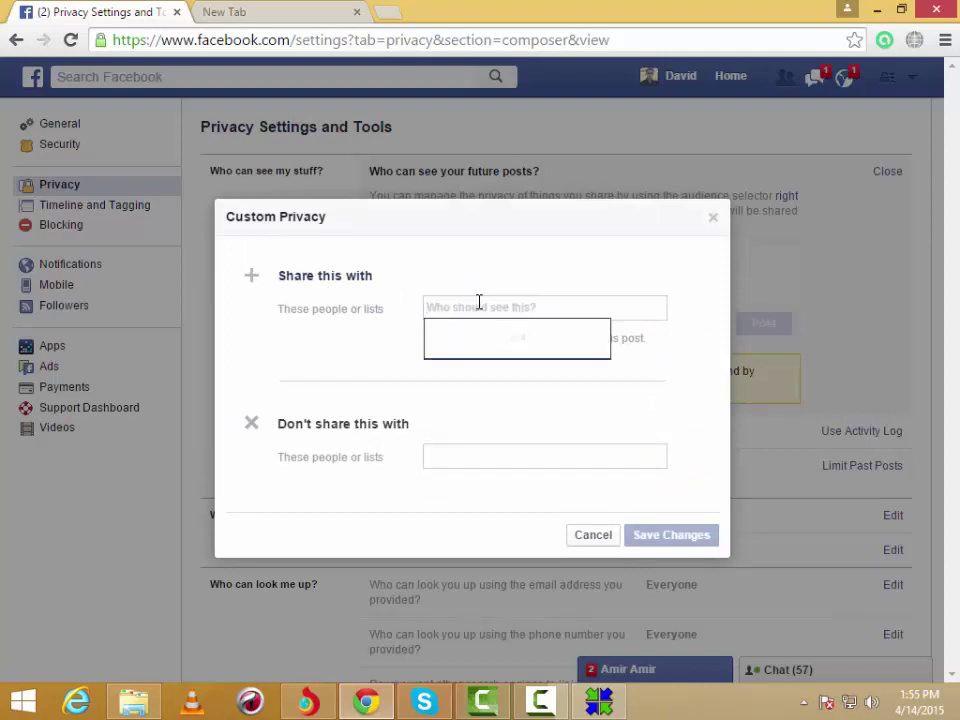
left_click(506, 457)
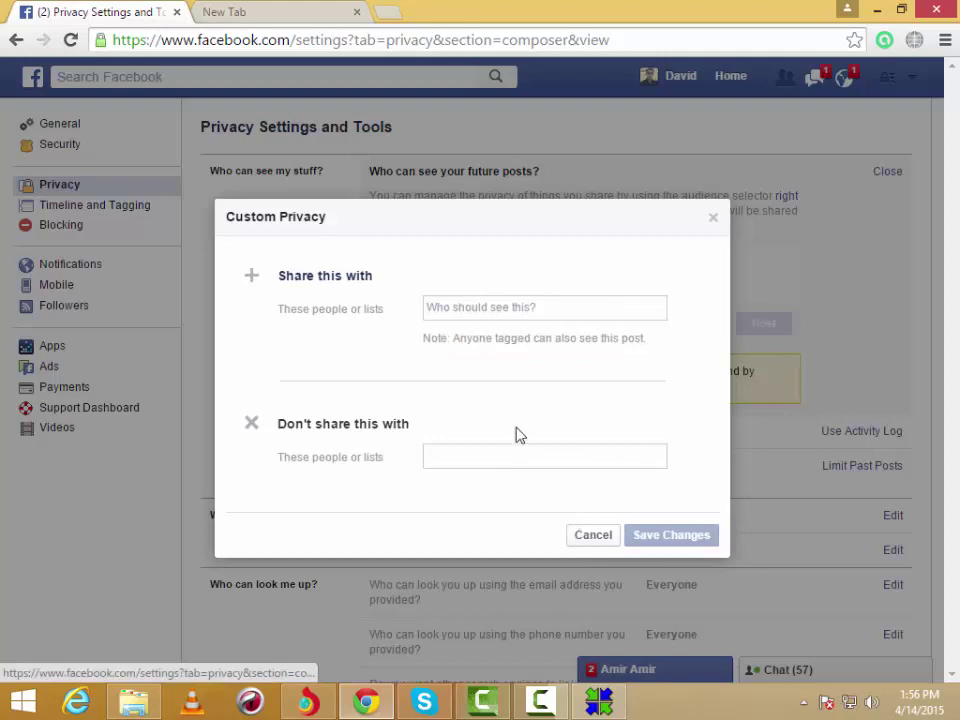
left_click(594, 536)
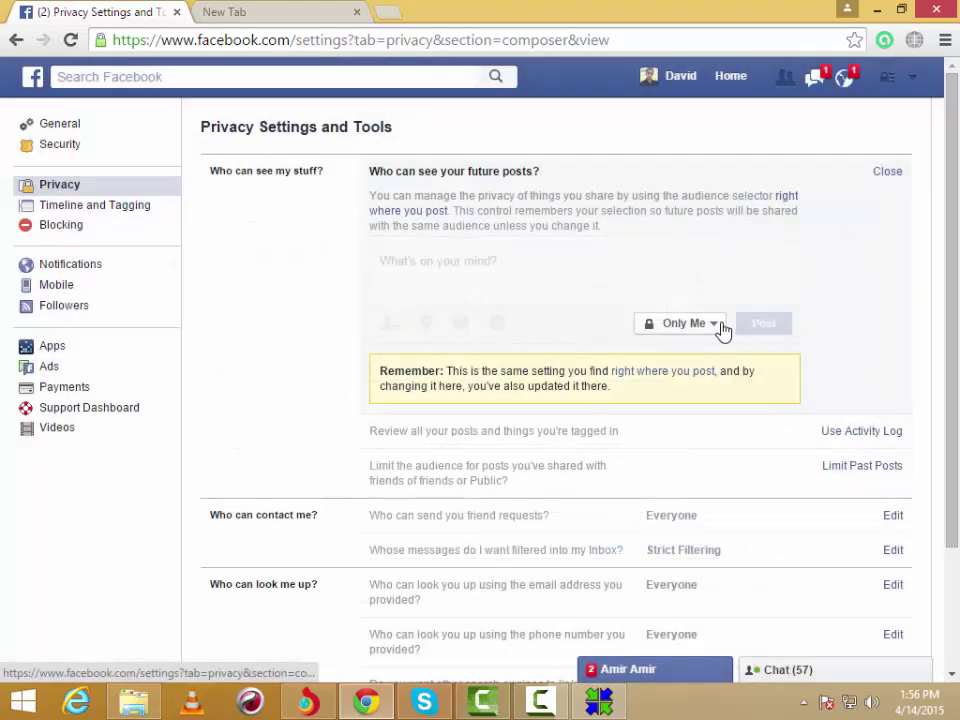
Step: Set the audience for future posts to Public
left_click(718, 328)
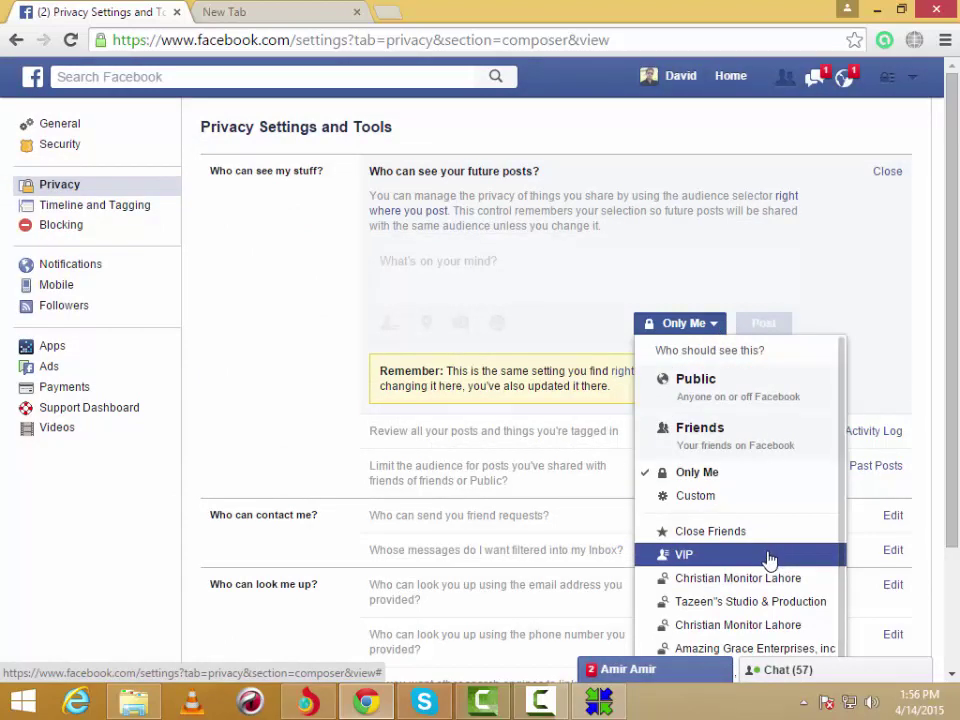
scroll(740, 546, "down", 1)
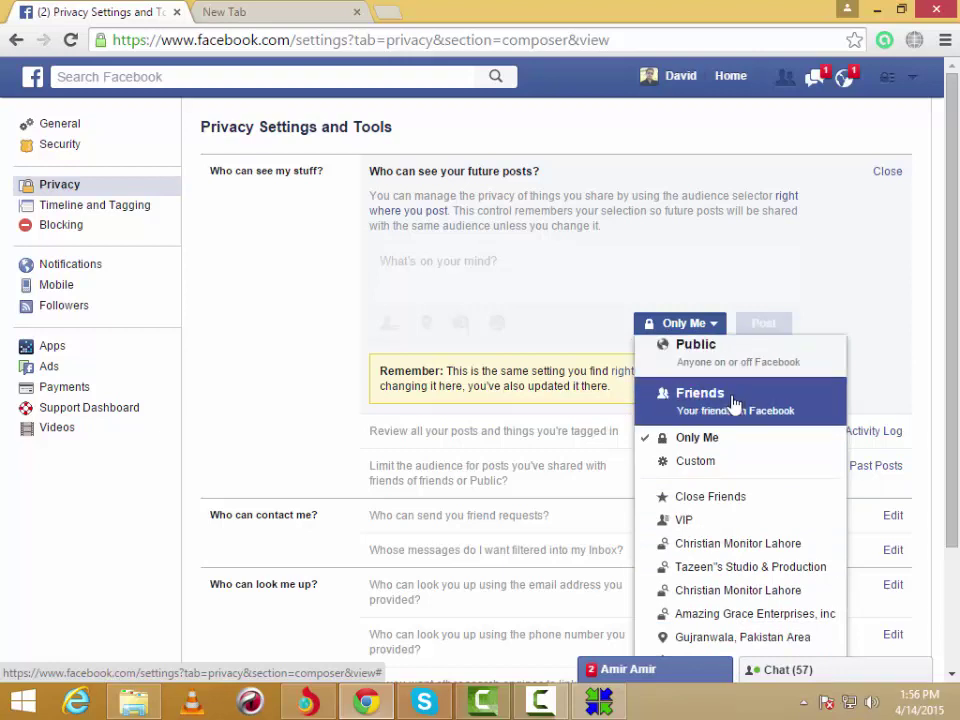
left_click(705, 350)
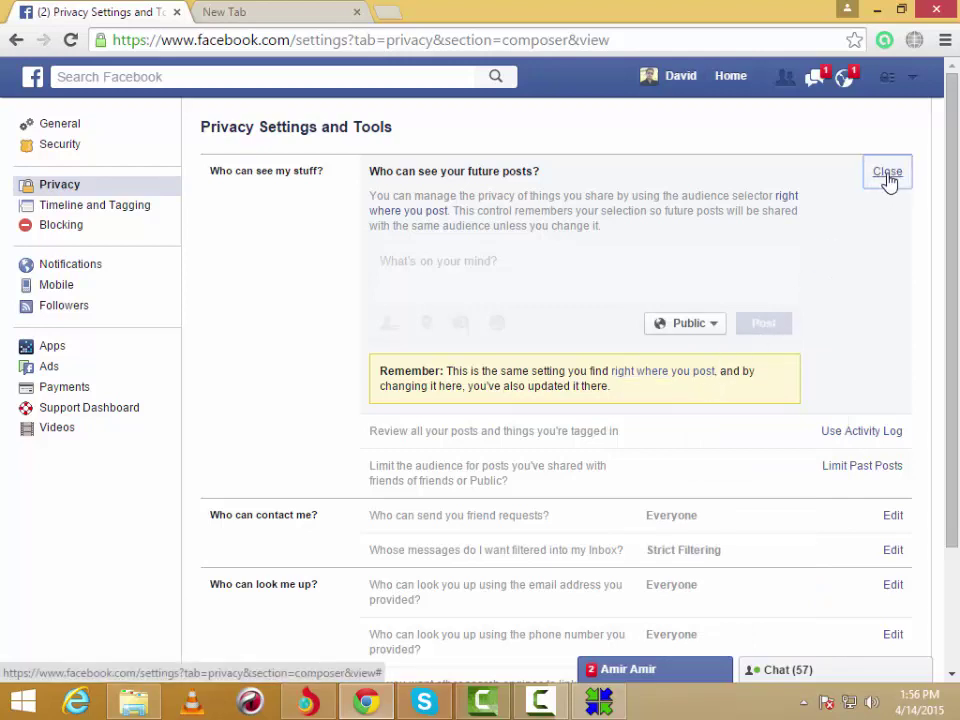
Step: Review the expanded list of audience options for future posts without changing it, and close the setting
left_click(709, 326)
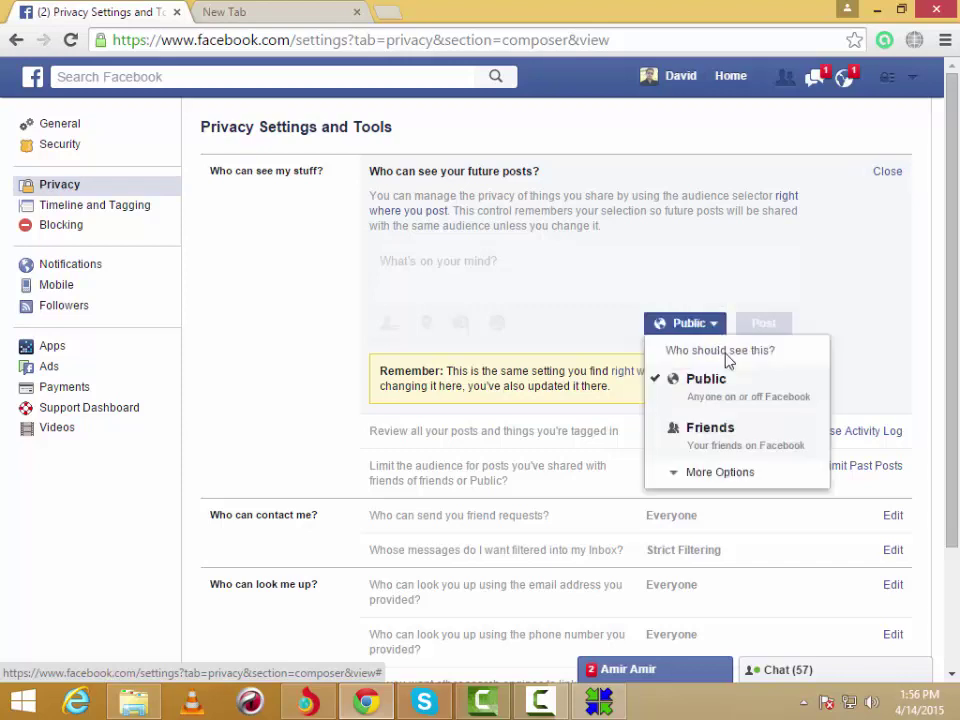
left_click(730, 476)
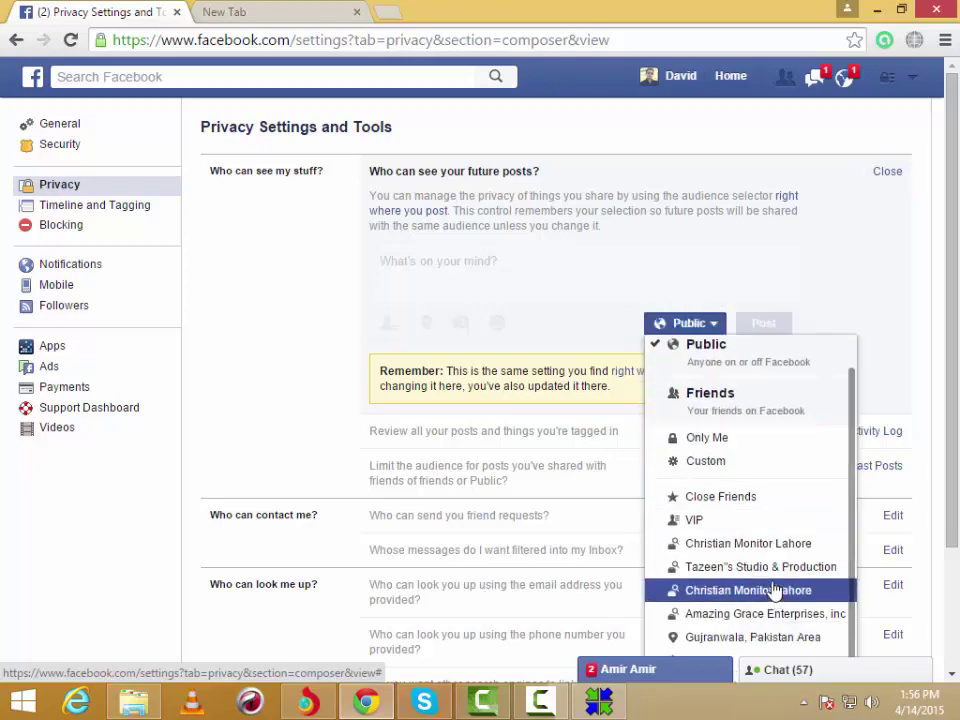
scroll(770, 580, "up", 2)
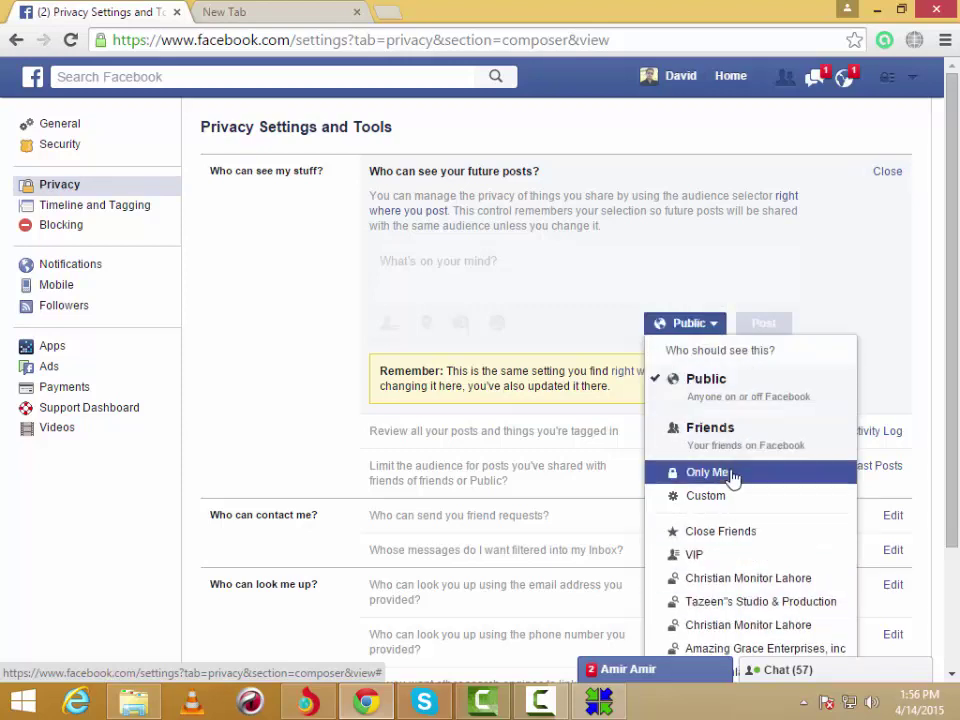
left_click(841, 272)
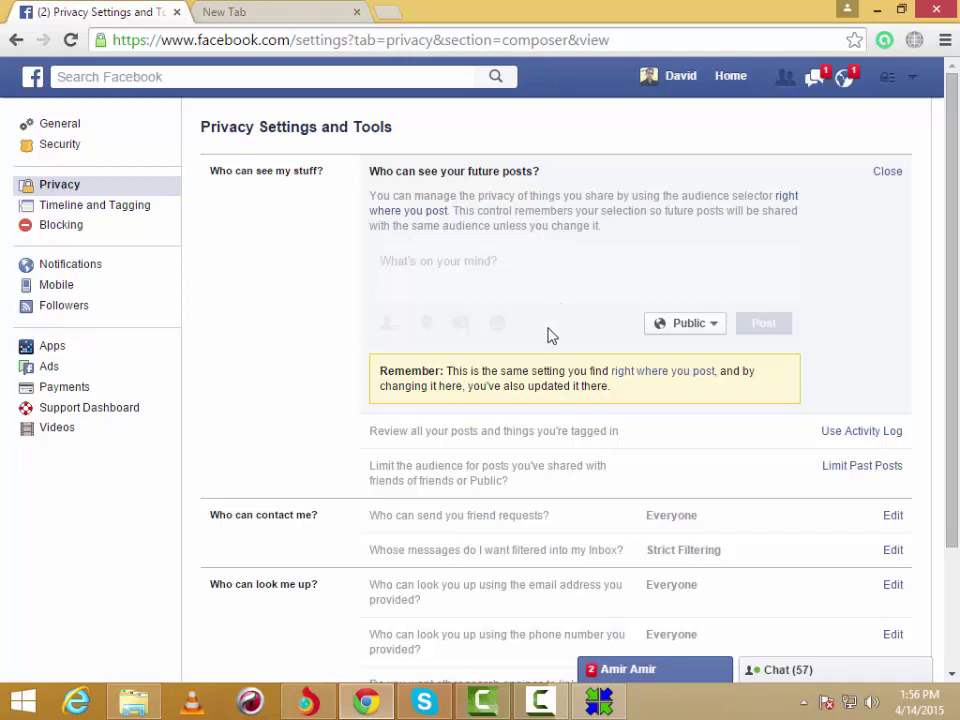
left_click(889, 173)
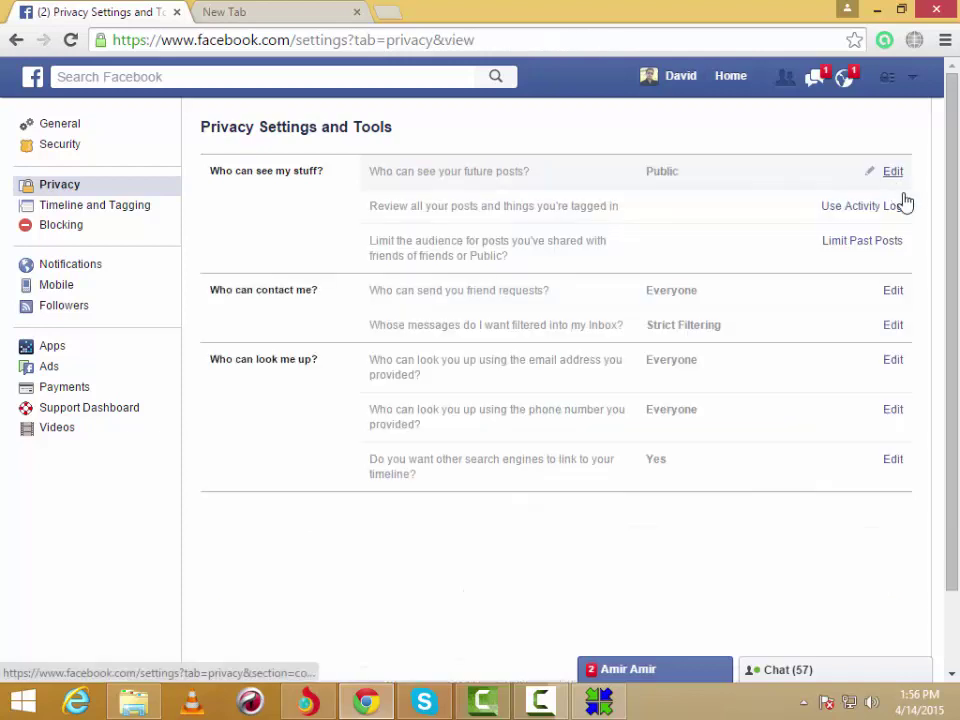
Step: Reopen the privacy settings from the account options and view the audience choices for future posts, keeping the current one
left_click(915, 80)
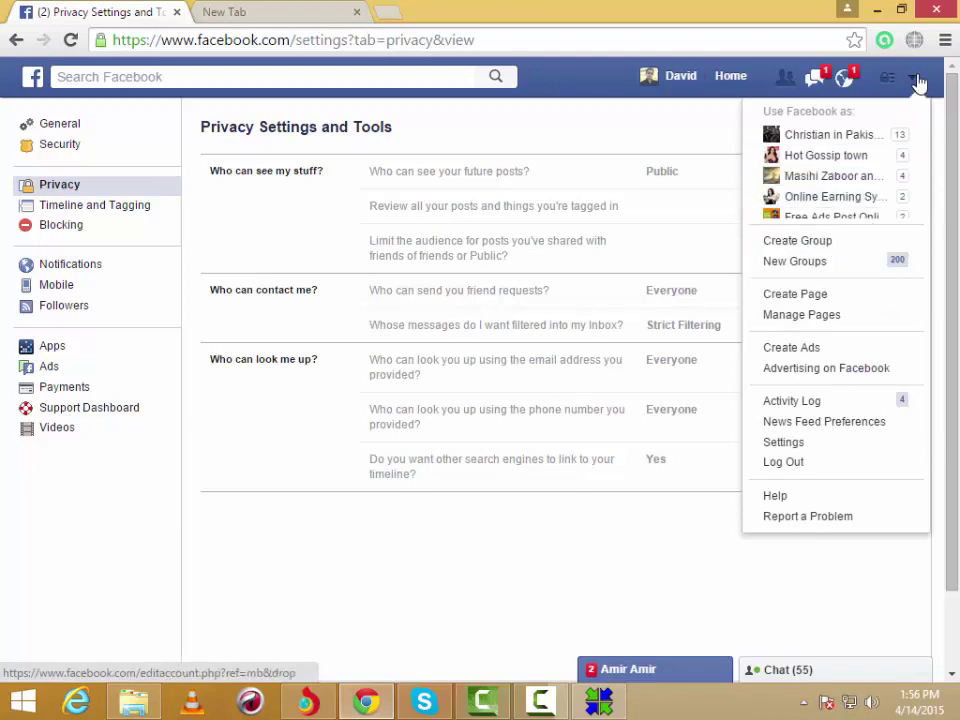
left_click(783, 442)
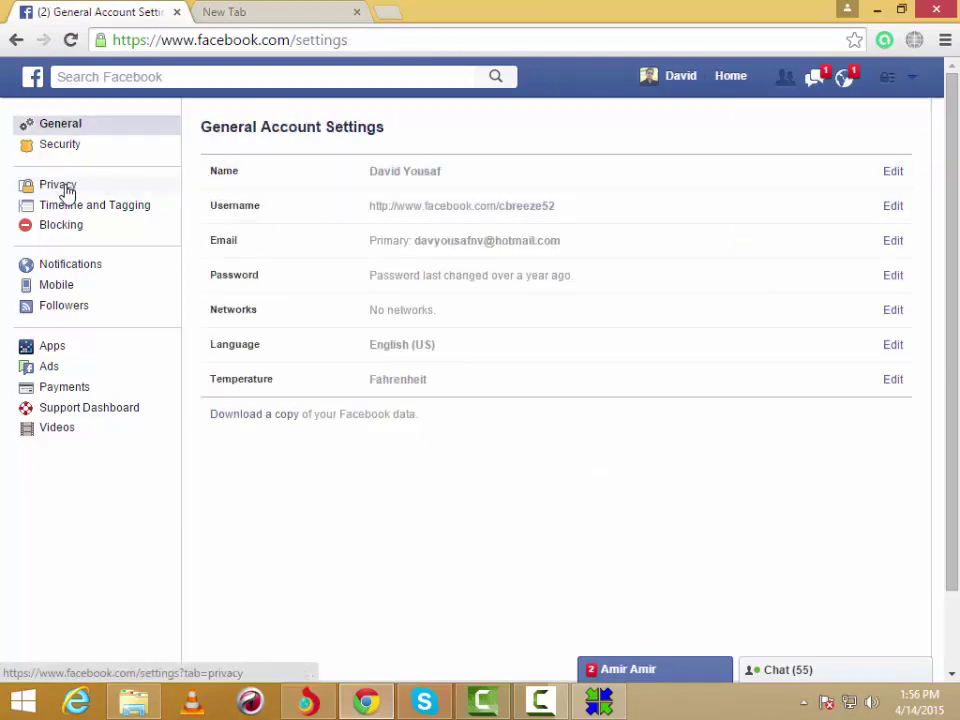
left_click(67, 190)
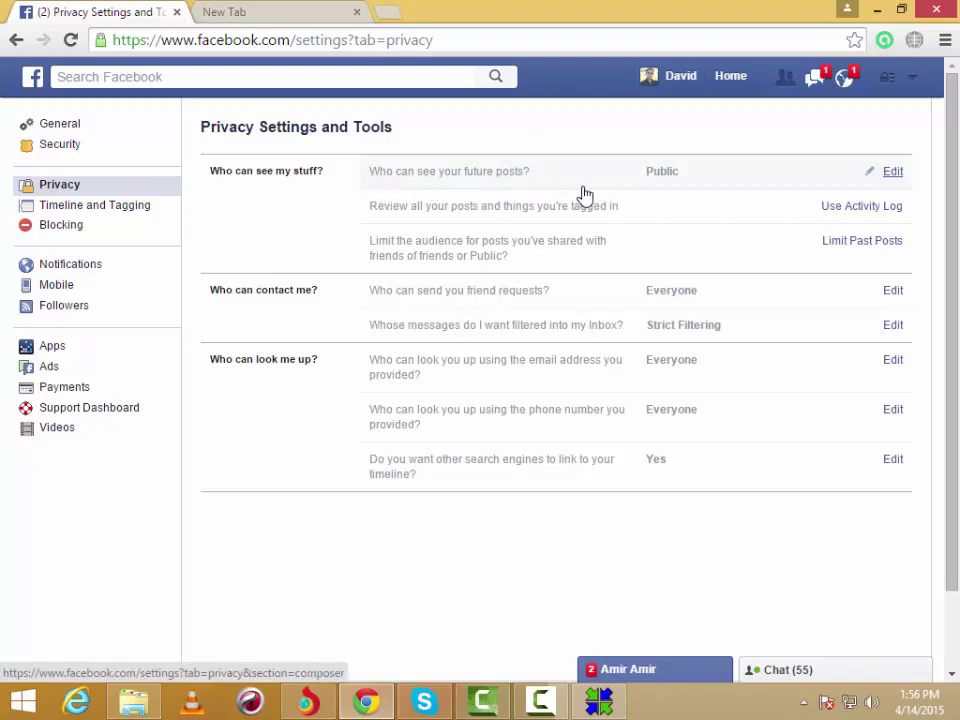
left_click(893, 175)
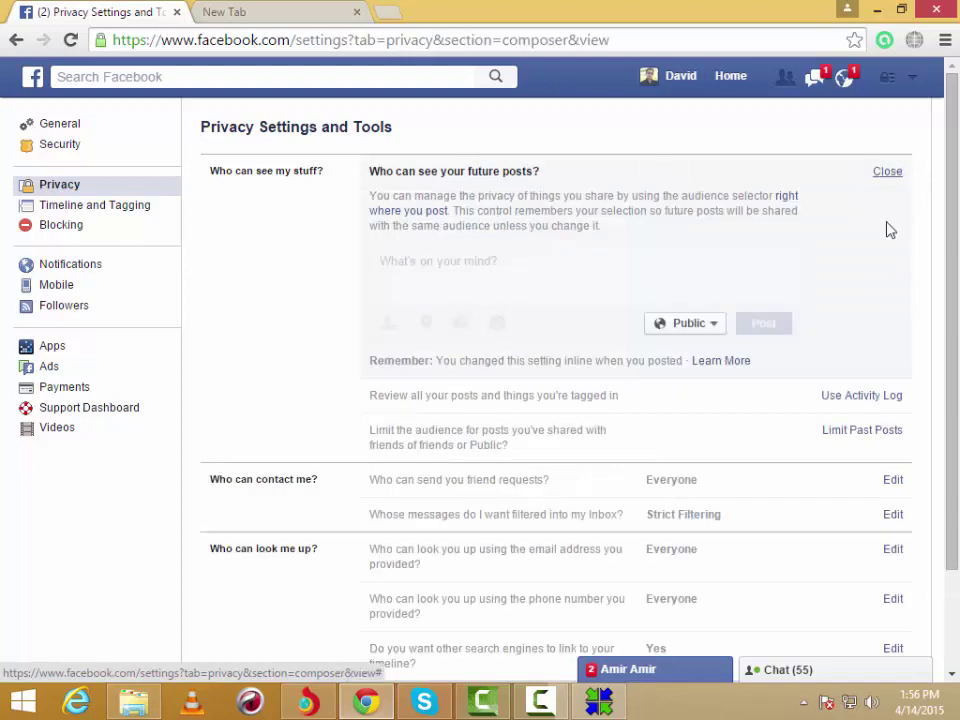
left_click(703, 327)
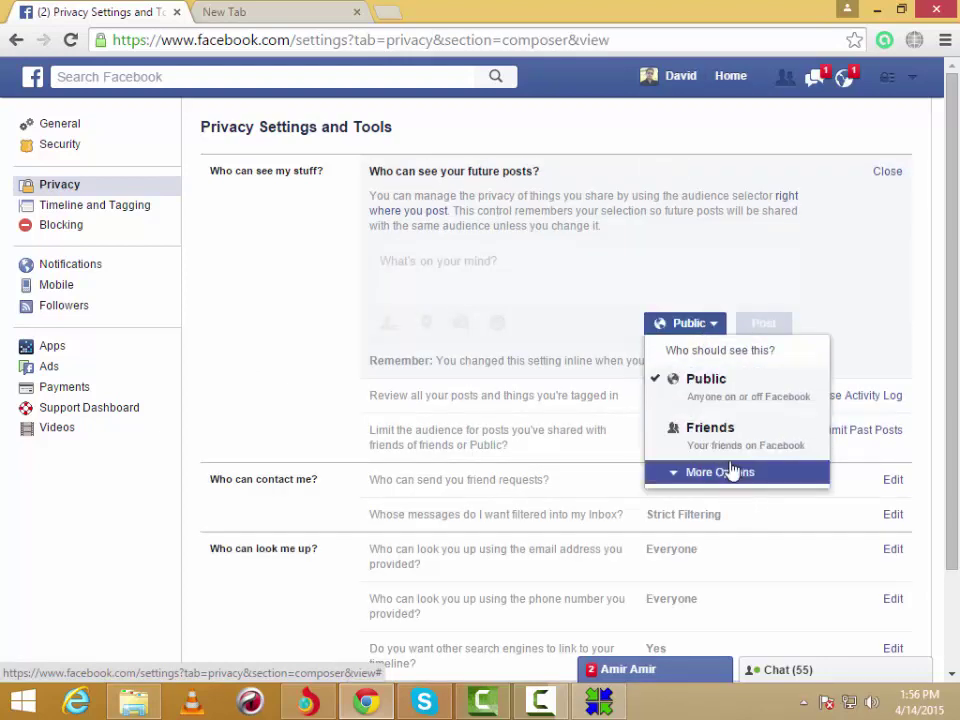
left_click(855, 213)
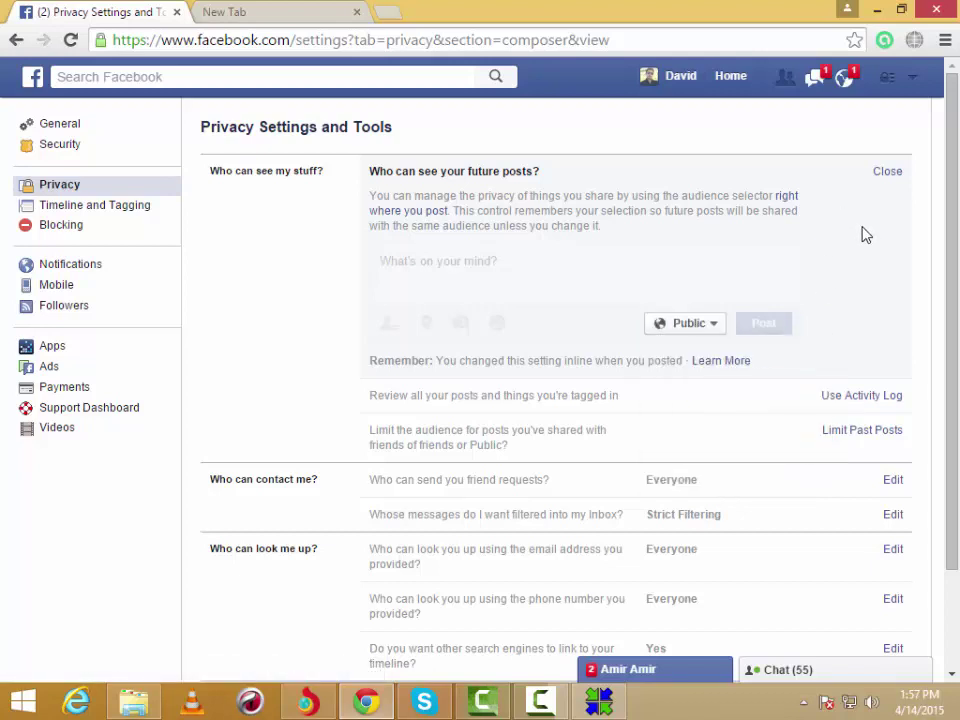